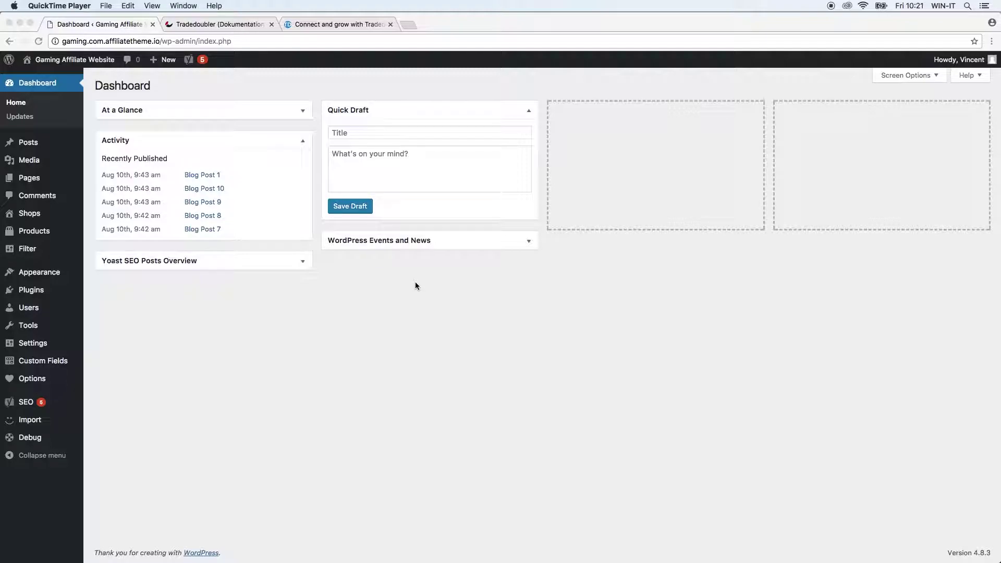
# Bring Chrome forward and show the affiliatetheme.io Import dashboard listing the APIs.
pyautogui.click(415, 282)
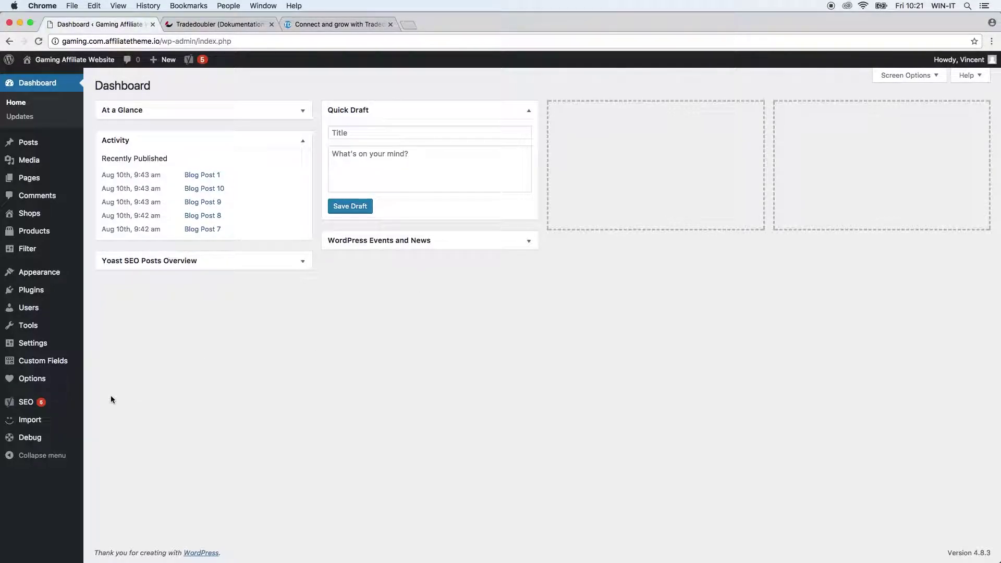
pyautogui.click(31, 420)
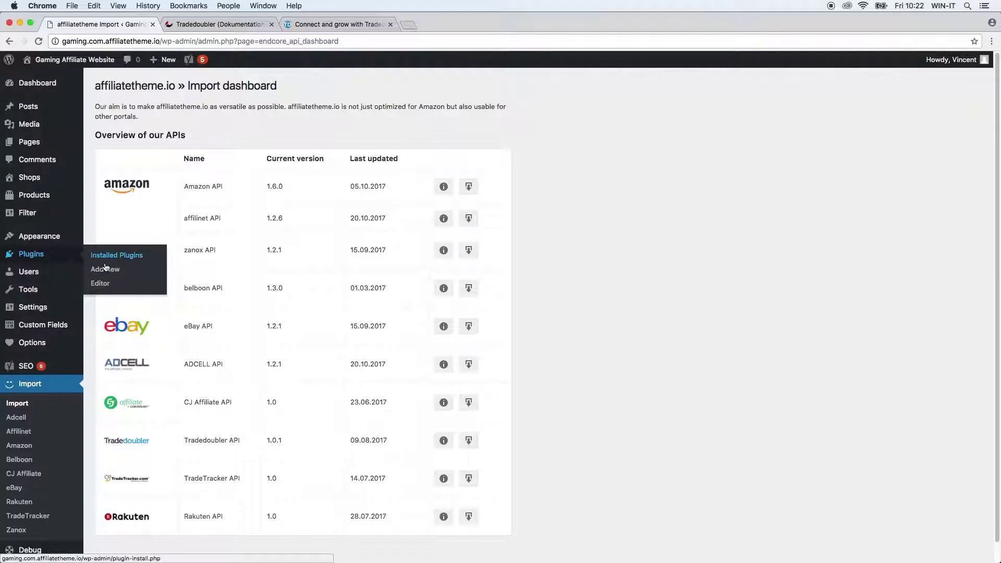
# Go via Add New and the plugin upload area to the installed plugins list.
pyautogui.click(105, 268)
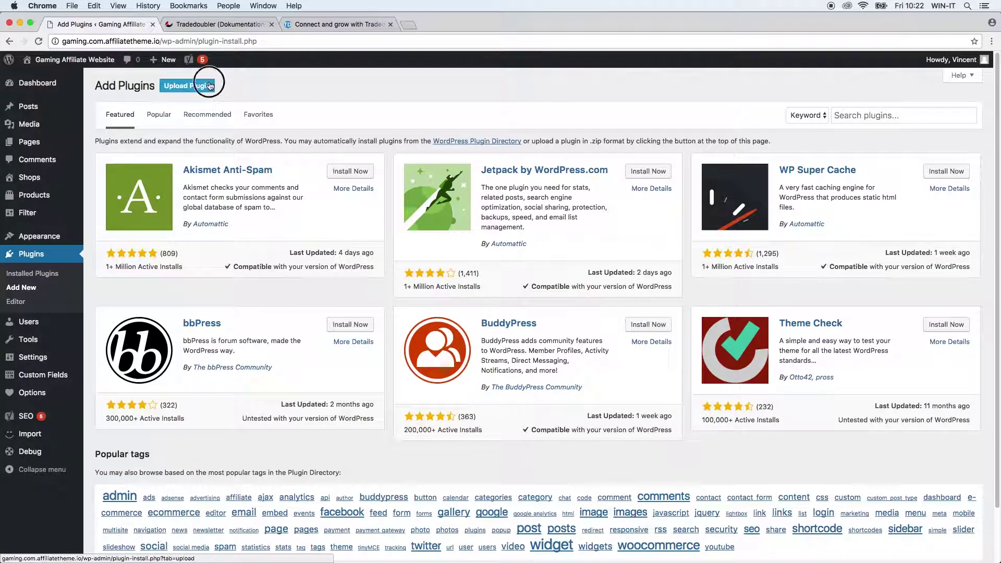
pyautogui.click(187, 85)
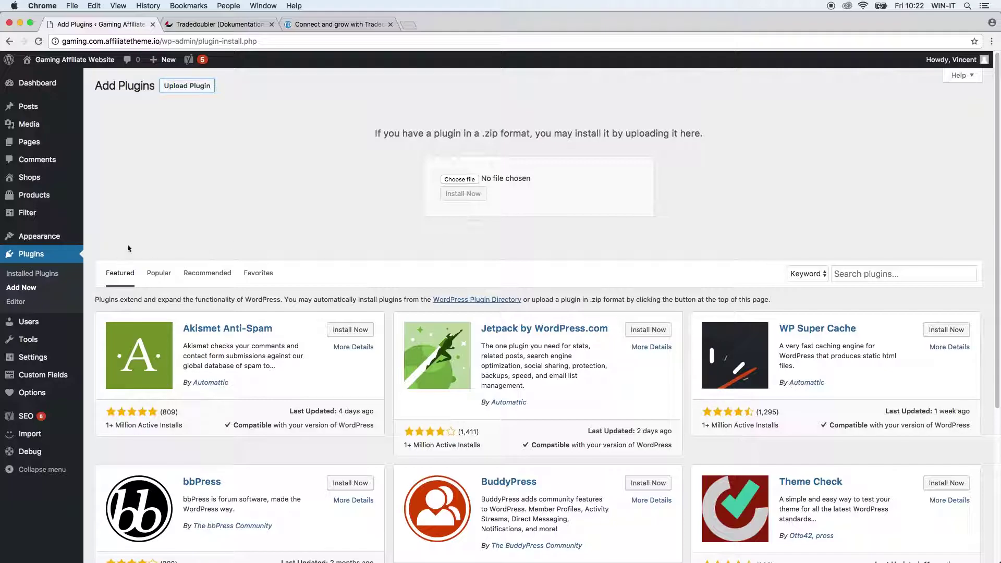
pyautogui.click(33, 273)
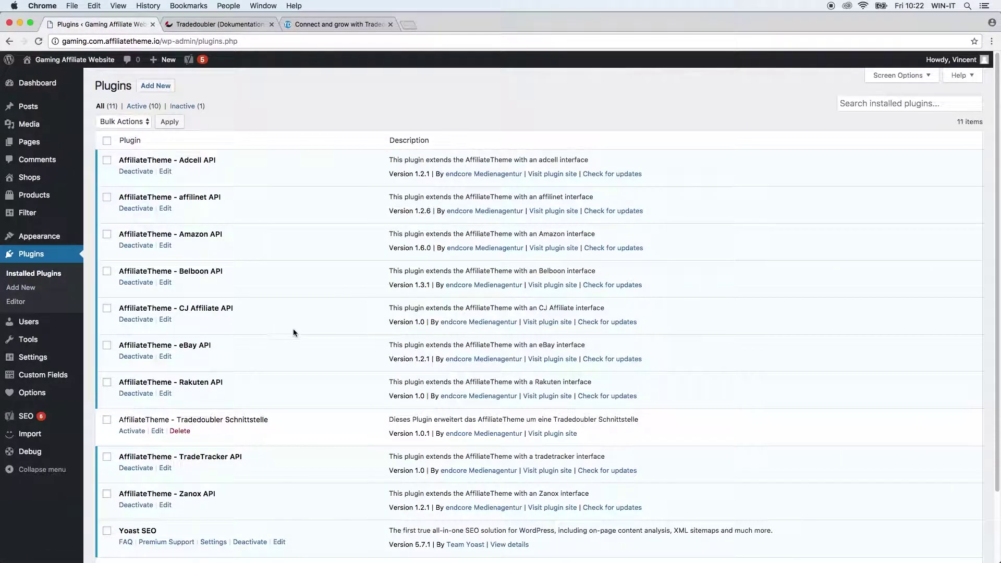
pyautogui.scroll(-3, 321, 399)
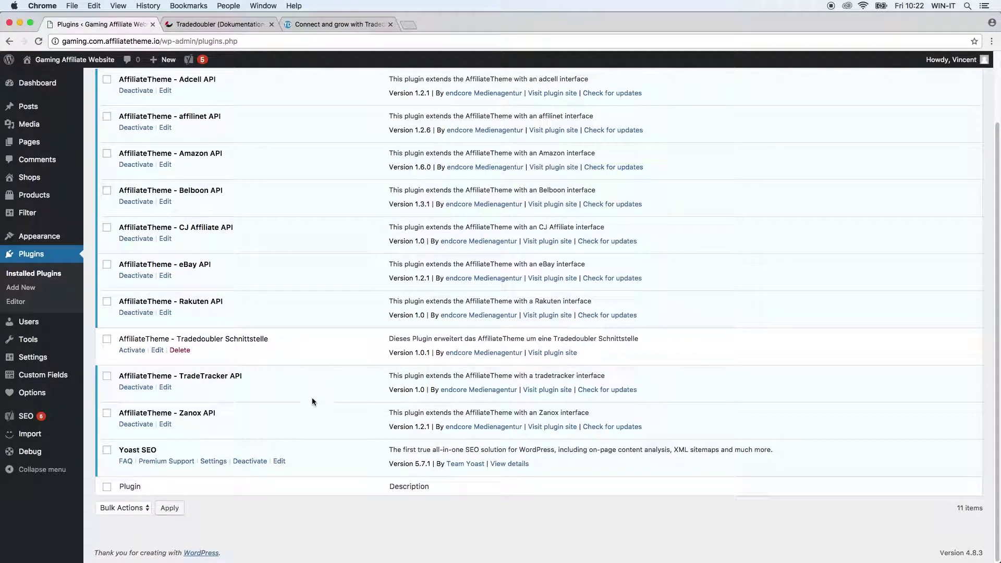
# Activate the Tradedoubler Schnittstelle plugin and show its import settings from the Import menu.
pyautogui.click(133, 349)
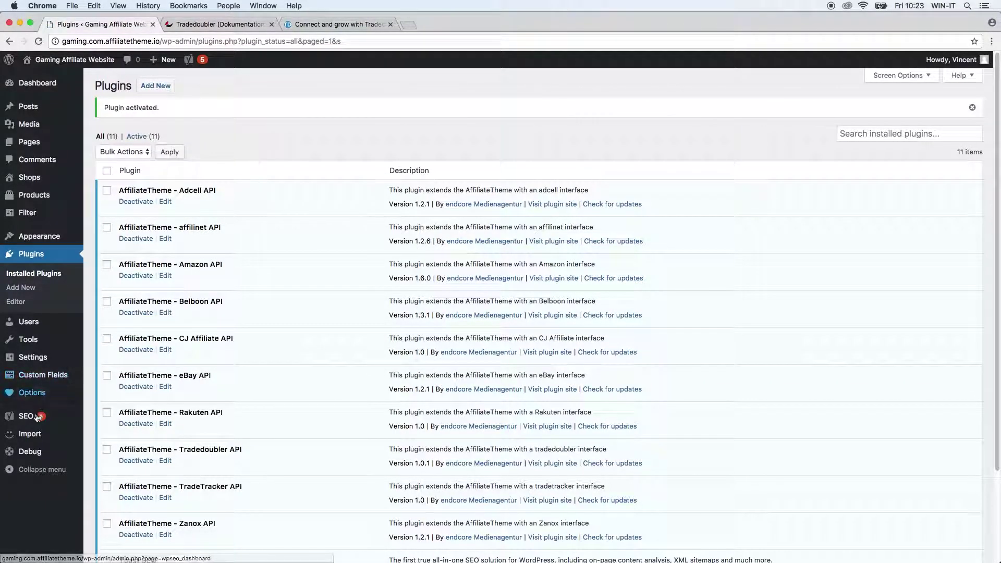
pyautogui.moveTo(30, 434)
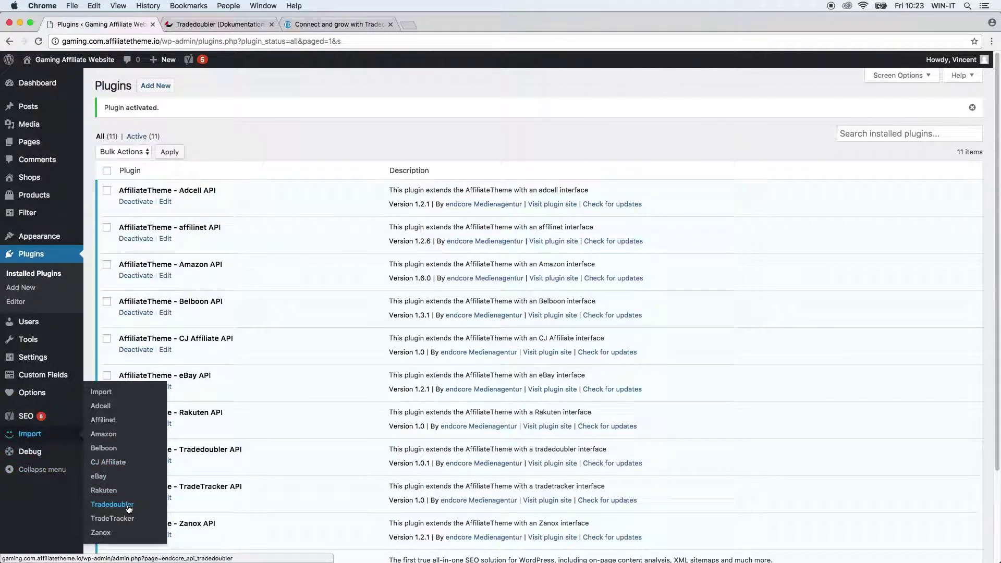
pyautogui.click(111, 504)
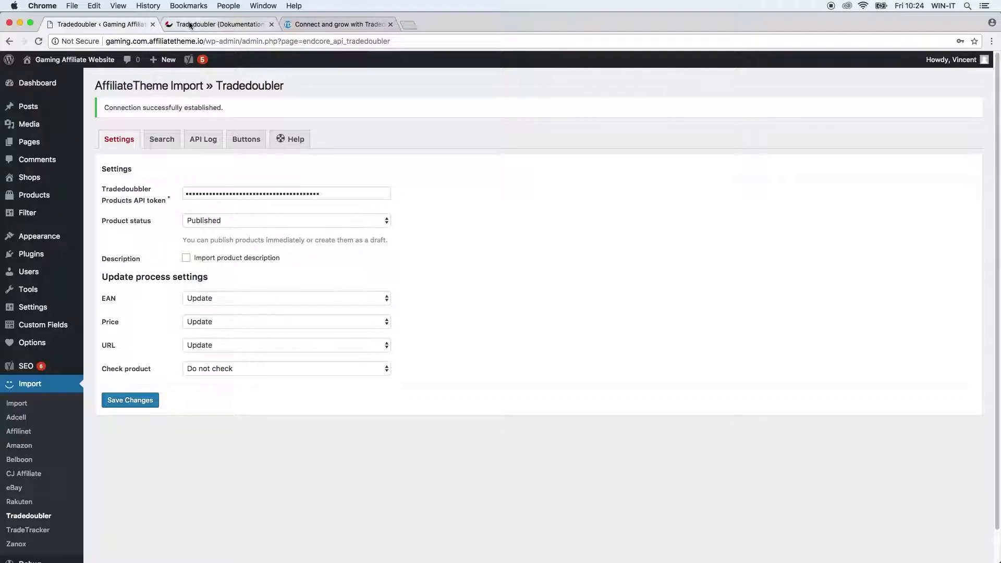
# Switch to the Tradedoubler documentation tab to read through the article.
pyautogui.click(215, 24)
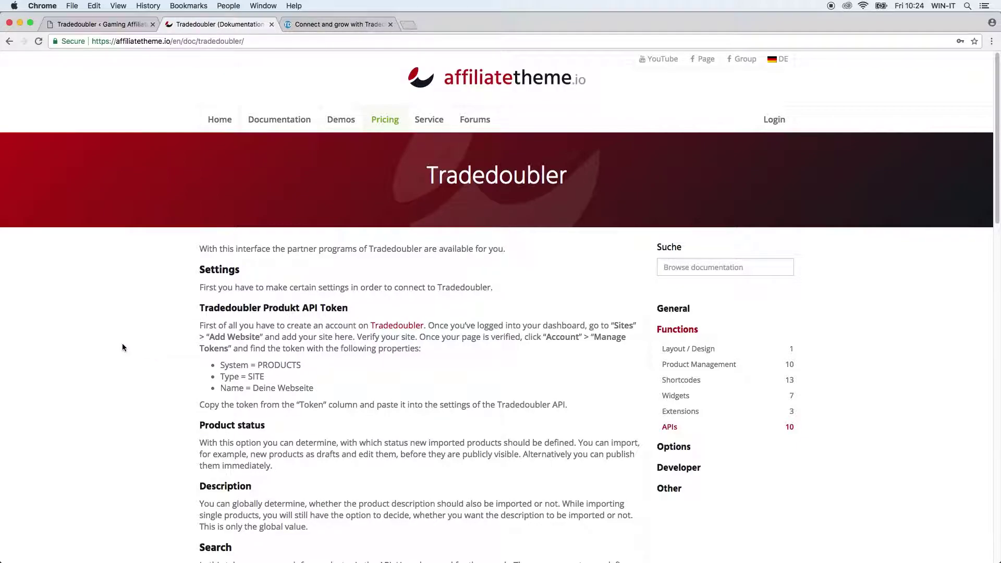
pyautogui.scroll(-8, 115, 361)
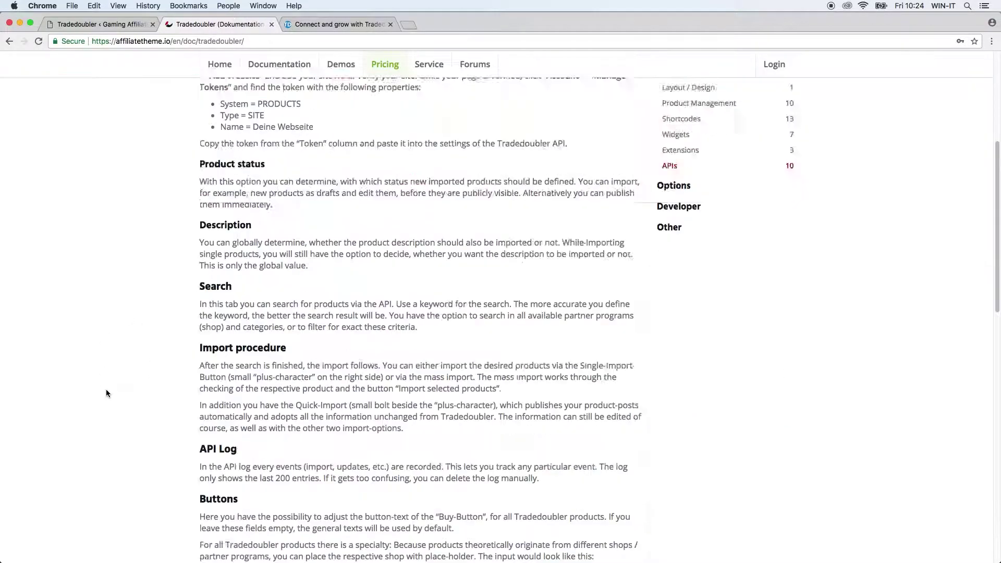
pyautogui.scroll(-4, 119, 391)
pyautogui.scroll(-3, 119, 415)
pyautogui.scroll(10, 123, 385)
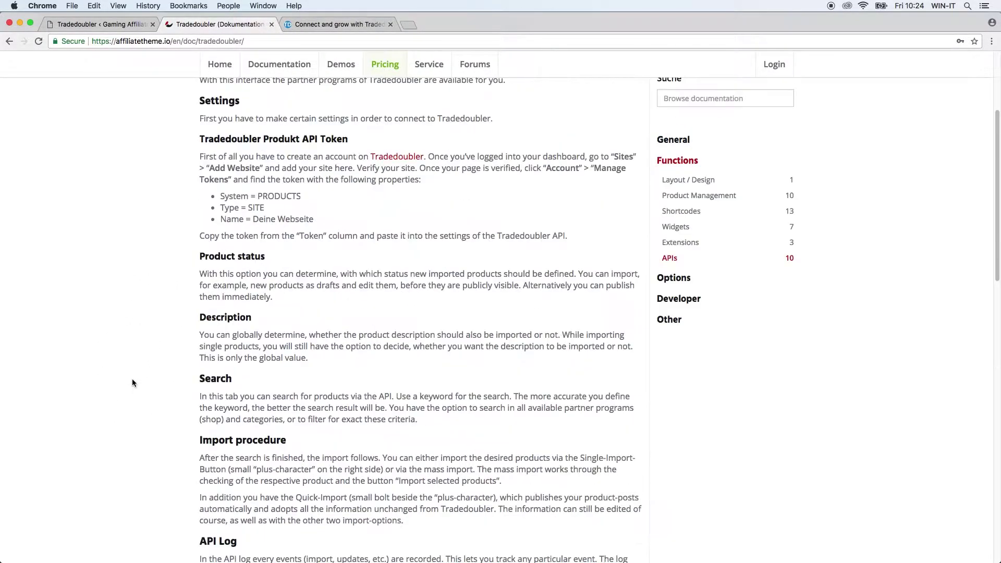
pyautogui.scroll(5, 104, 316)
# Return to the WordPress Tradedoubler settings and select the whole API token value.
pyautogui.click(102, 25)
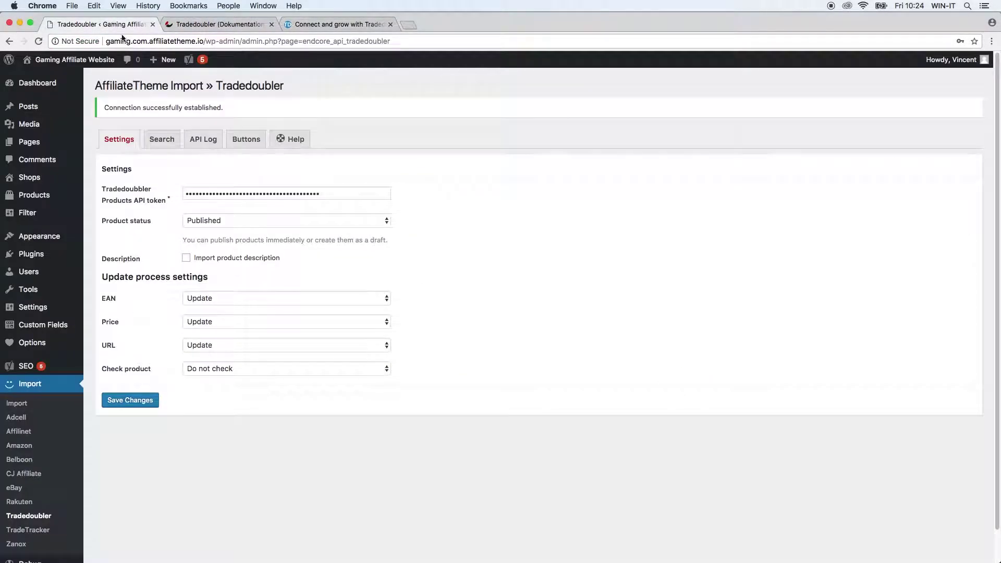
pyautogui.doubleClick(301, 194)
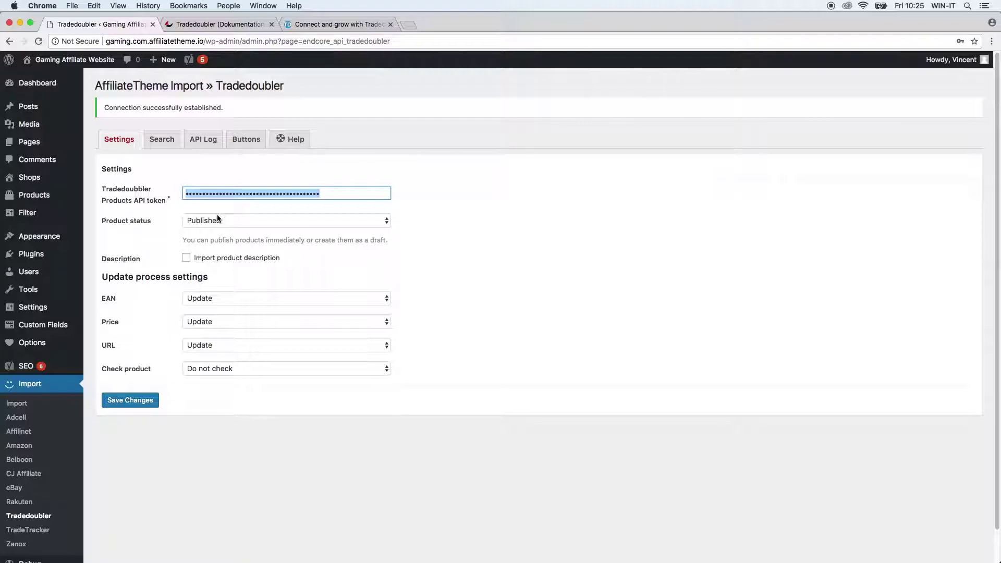
# Keep Published as the product status in the Tradedoubler settings.
pyautogui.click(217, 220)
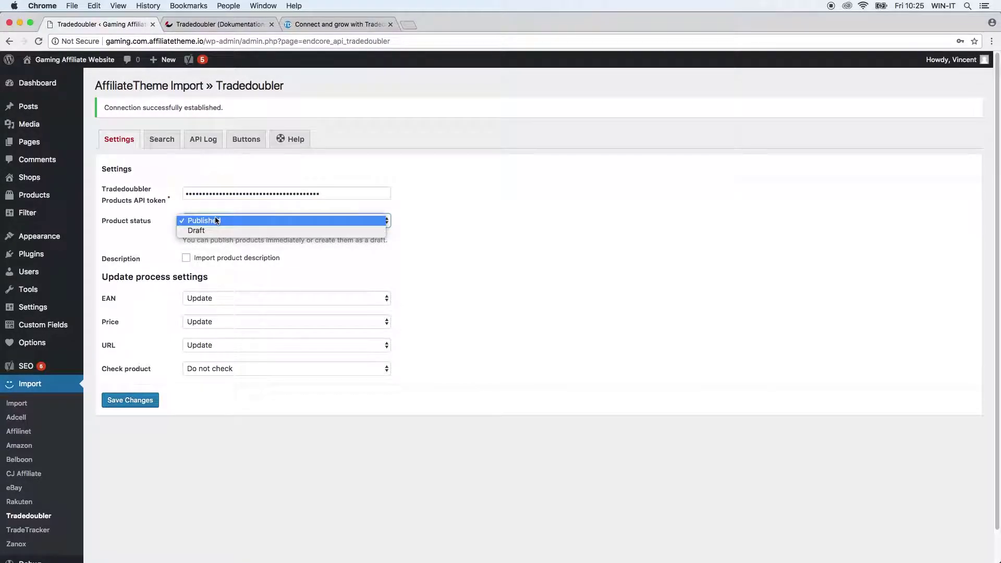
pyautogui.click(215, 220)
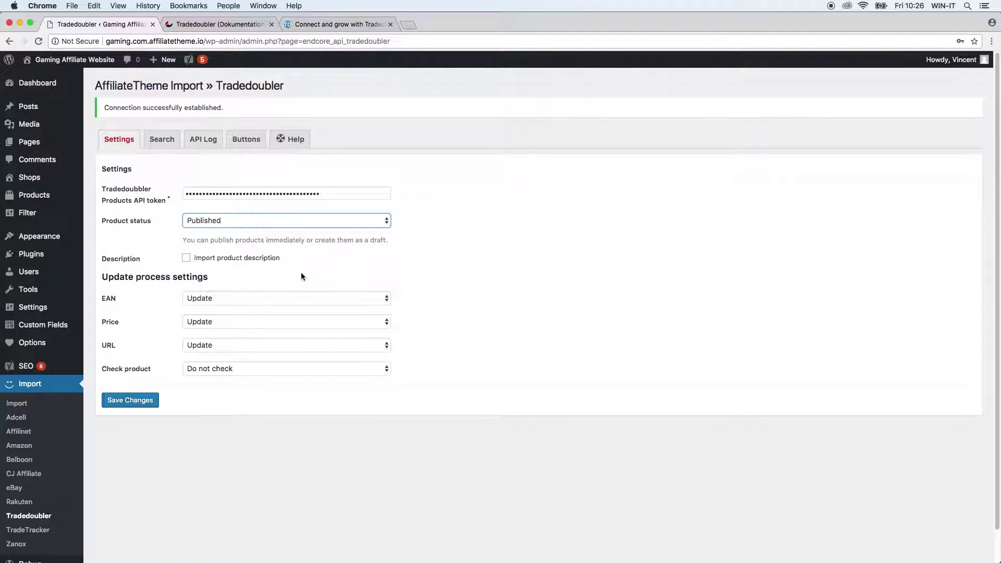
pyautogui.click(681, 274)
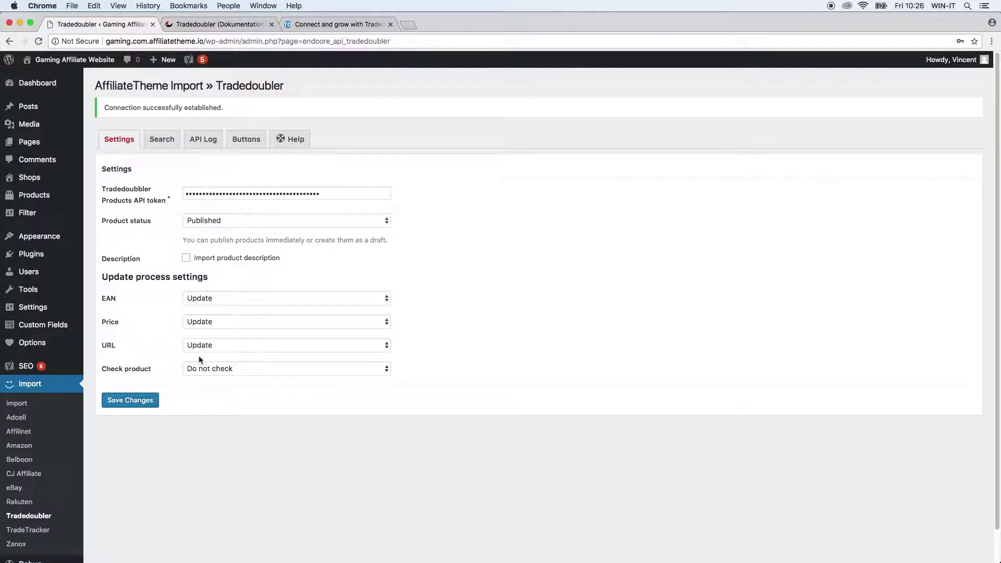
# Leave Check product at 'Do not check' and move to the Search tab.
pyautogui.click(209, 367)
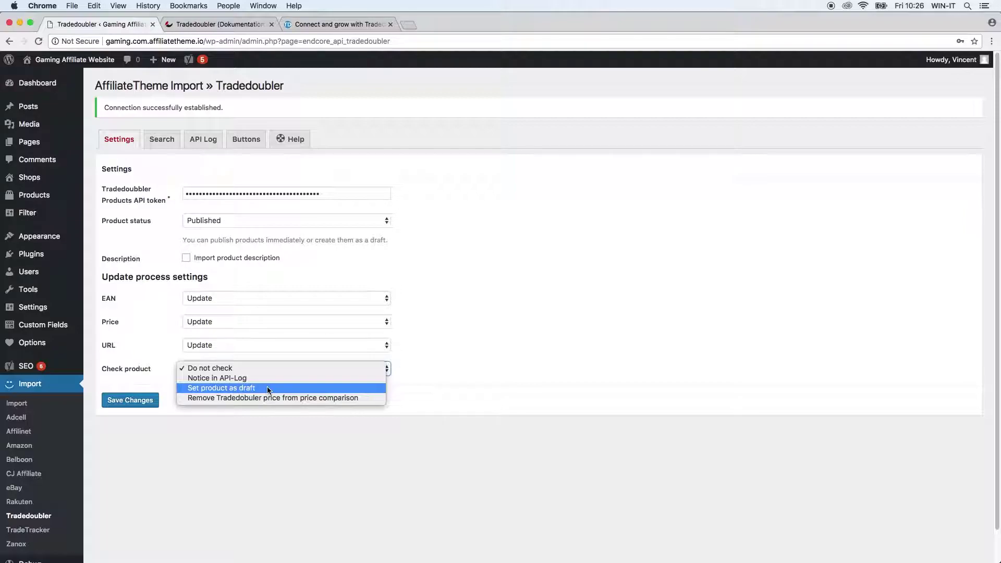
pyautogui.click(485, 381)
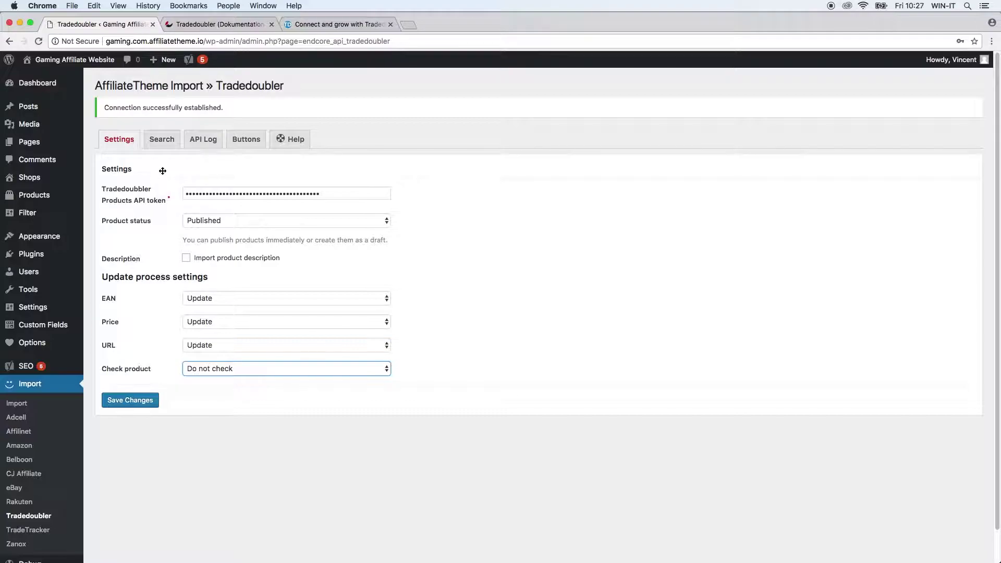
pyautogui.click(165, 143)
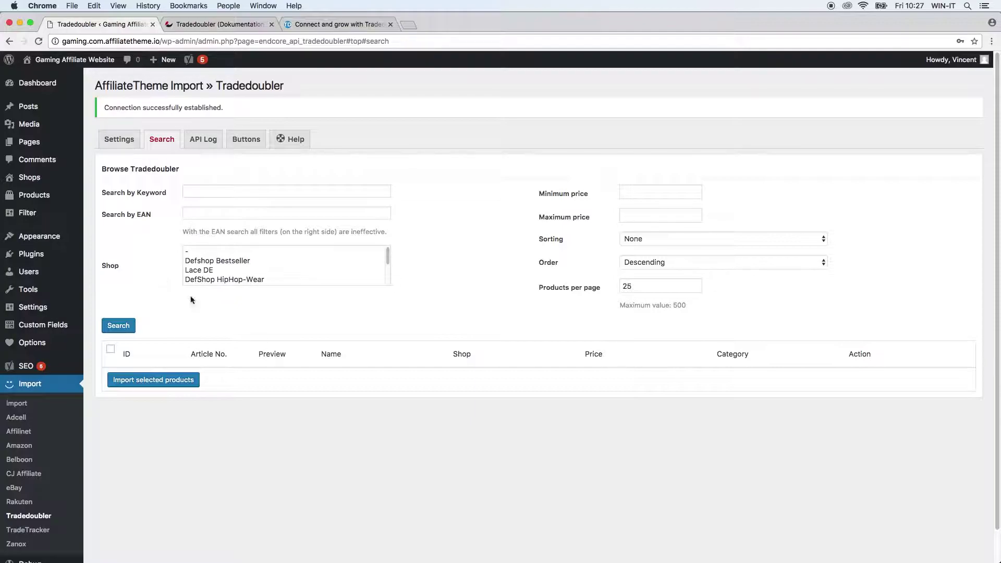
pyautogui.click(212, 194)
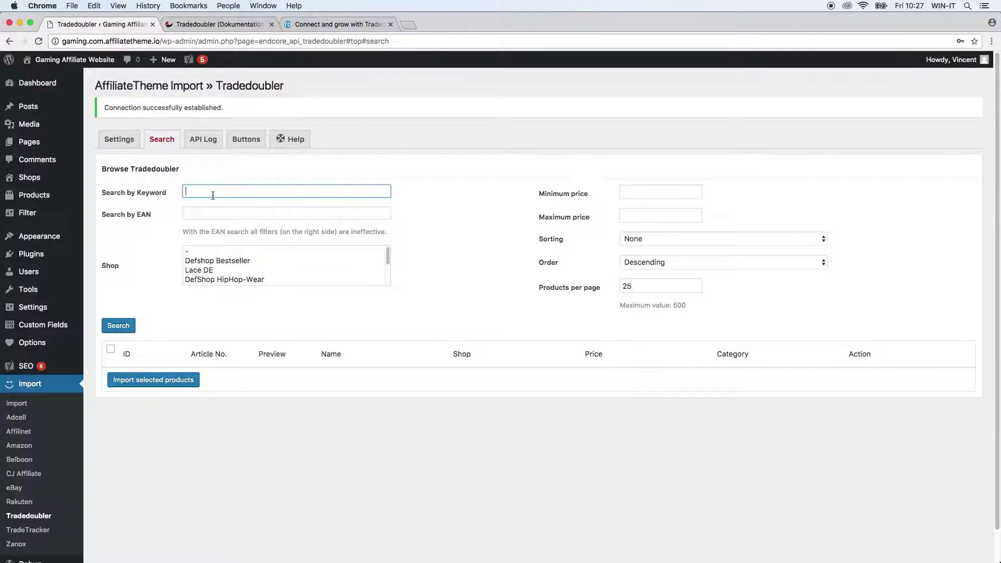
pyautogui.click(200, 211)
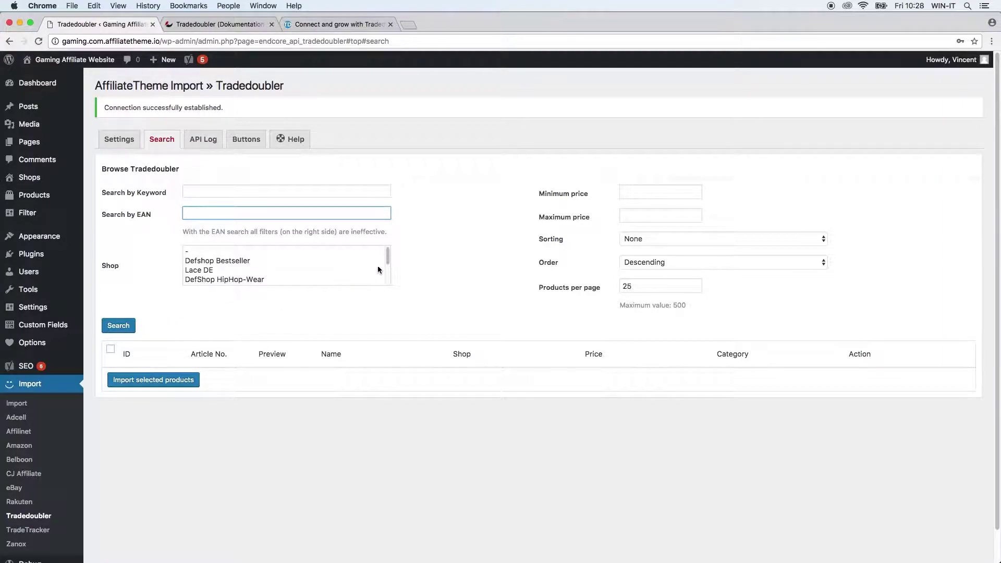
pyautogui.moveTo(388, 255); pyautogui.dragTo(388, 278)
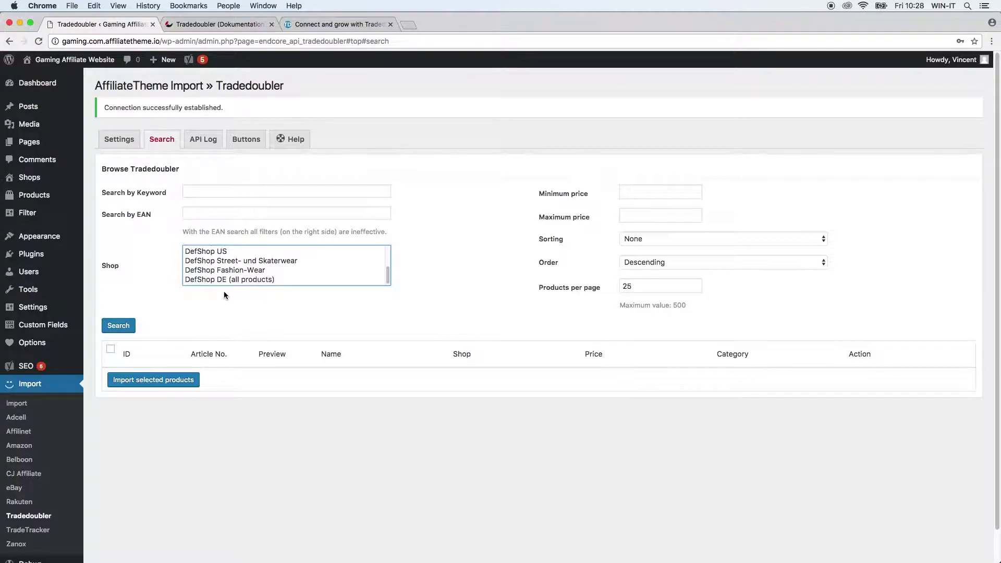
pyautogui.scroll(4, 246, 268)
pyautogui.scroll(4, 245, 267)
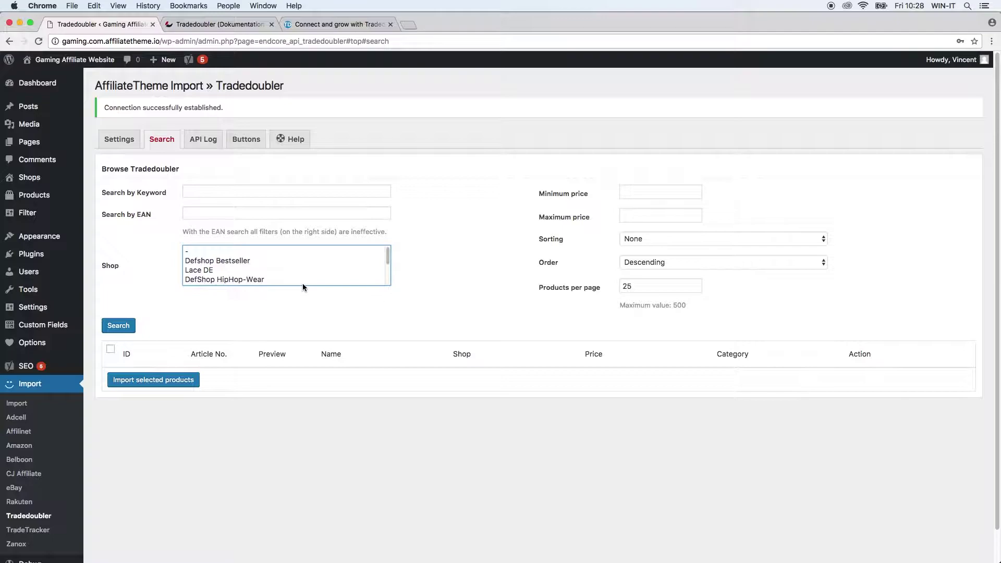
pyautogui.moveTo(388, 256)
pyautogui.mouseDown()
pyautogui.moveTo(388, 282)
pyautogui.moveTo(389, 251)
pyautogui.mouseUp()
# Pick Defshop Bestseller in the Shop filter, then reset it to '-' for all shops.
pyautogui.click(243, 261)
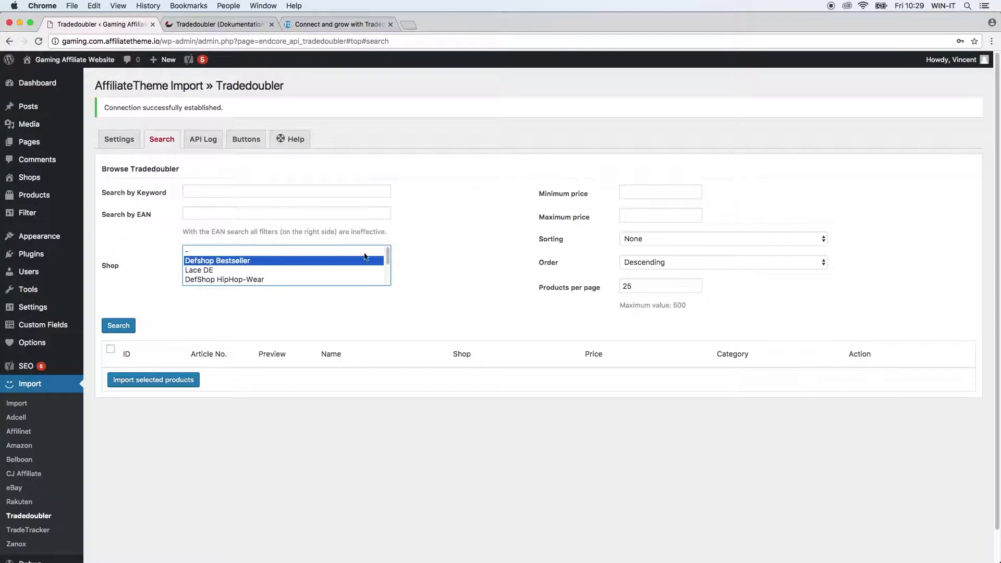
pyautogui.click(302, 251)
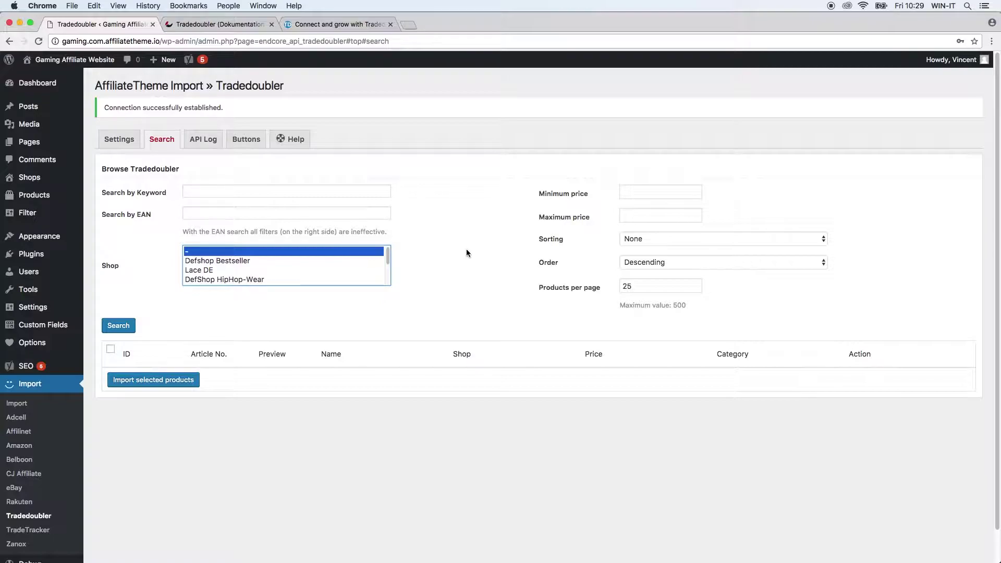
pyautogui.scroll(-5, 240, 270)
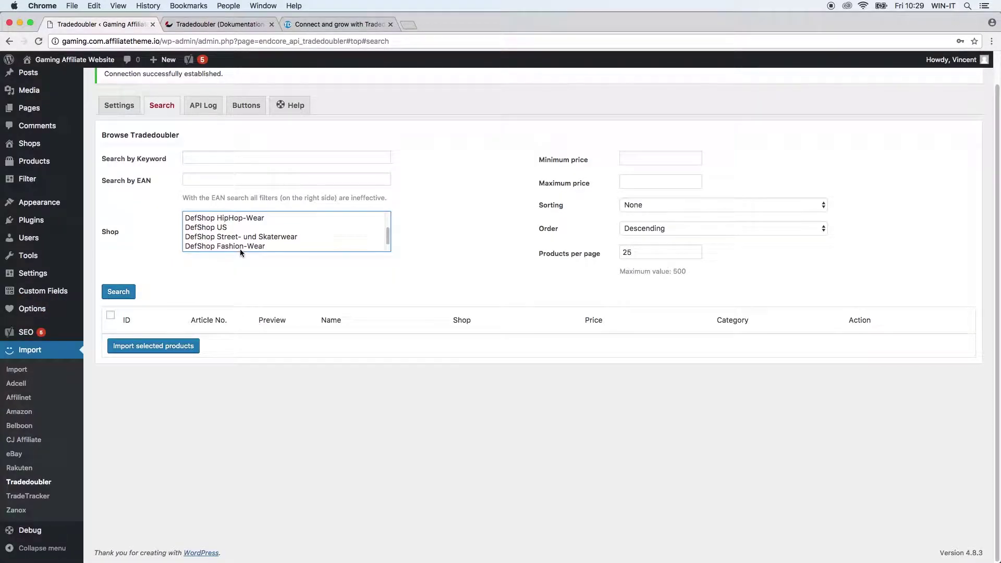
pyautogui.scroll(5, 240, 258)
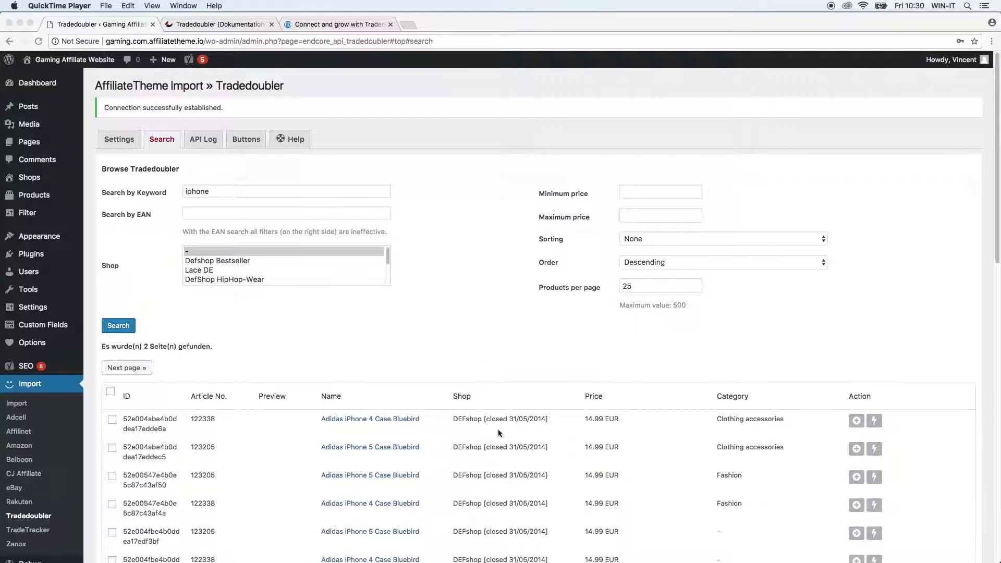
pyautogui.click(515, 431)
pyautogui.scroll(-1, 556, 411)
pyautogui.scroll(-1, 556, 411)
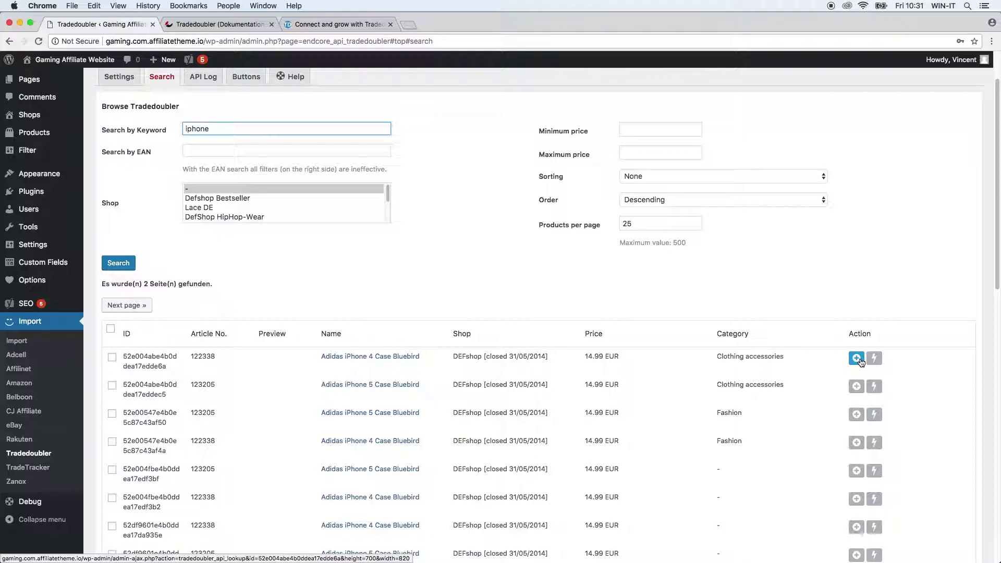
pyautogui.scroll(2, 412, 390)
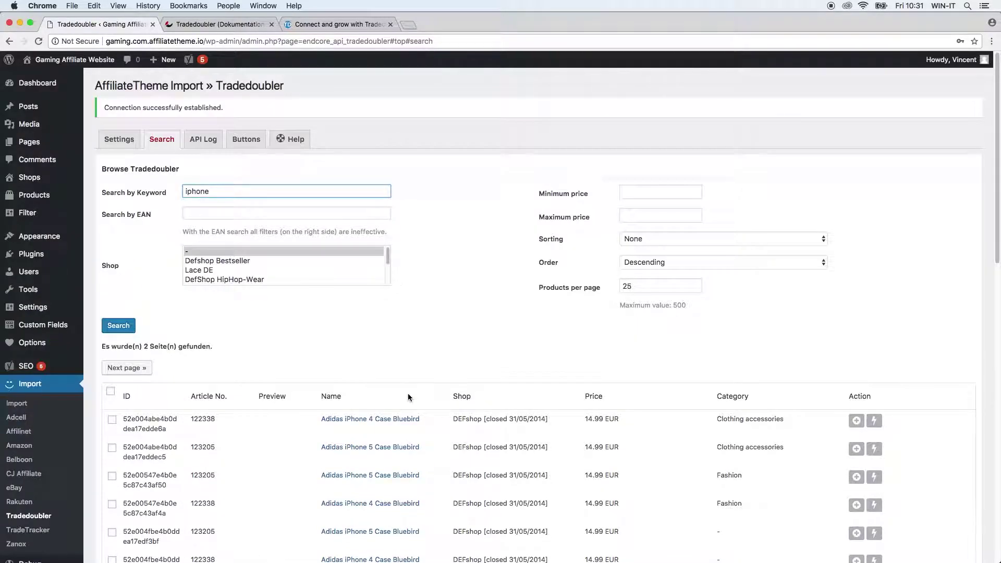
# Show the Tradedoubler API Log tab, which has no entries.
pyautogui.click(210, 139)
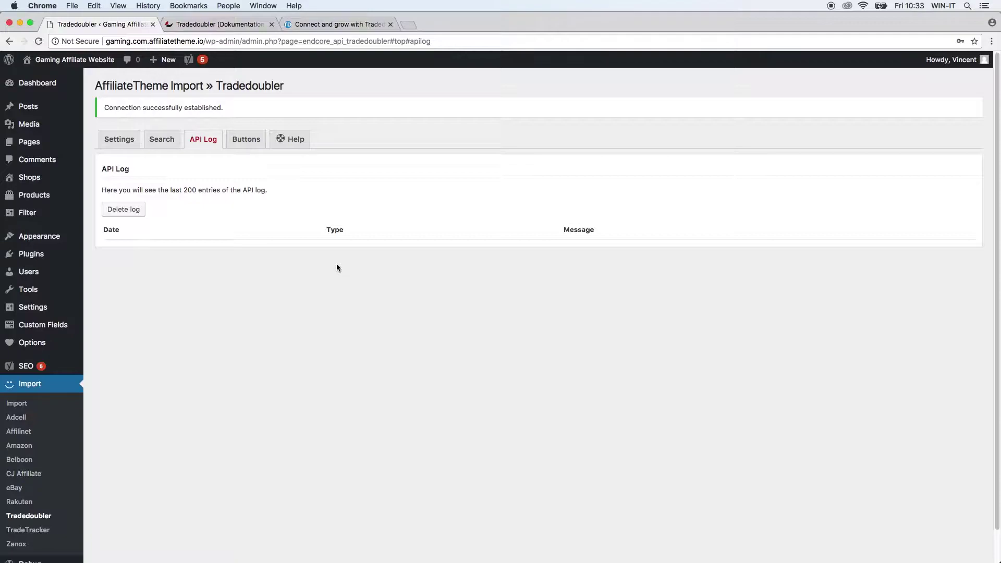
# Review the buy button texts 'Buy now' and 'Buy now at %s' on the Buttons tab.
pyautogui.click(246, 138)
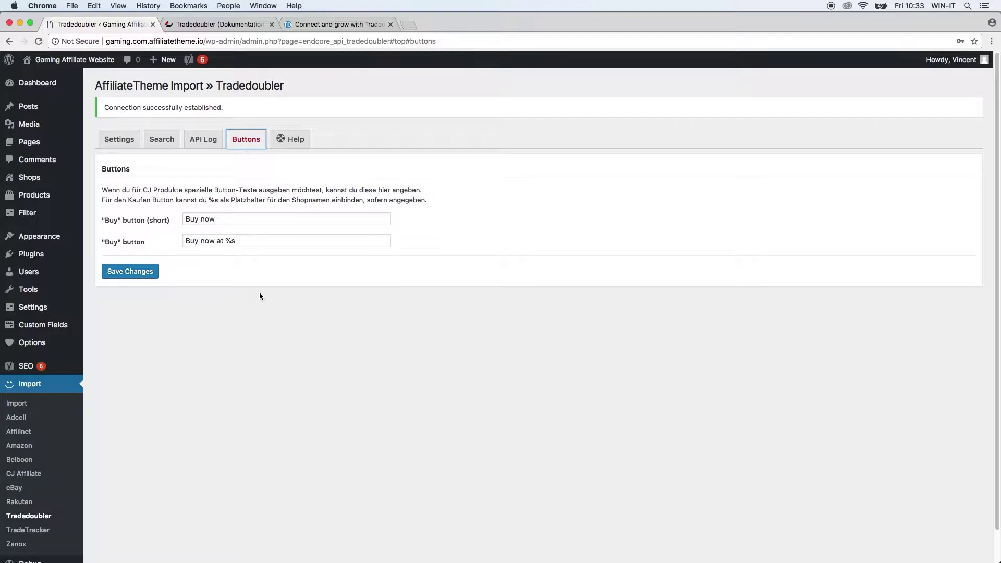
pyautogui.click(263, 219)
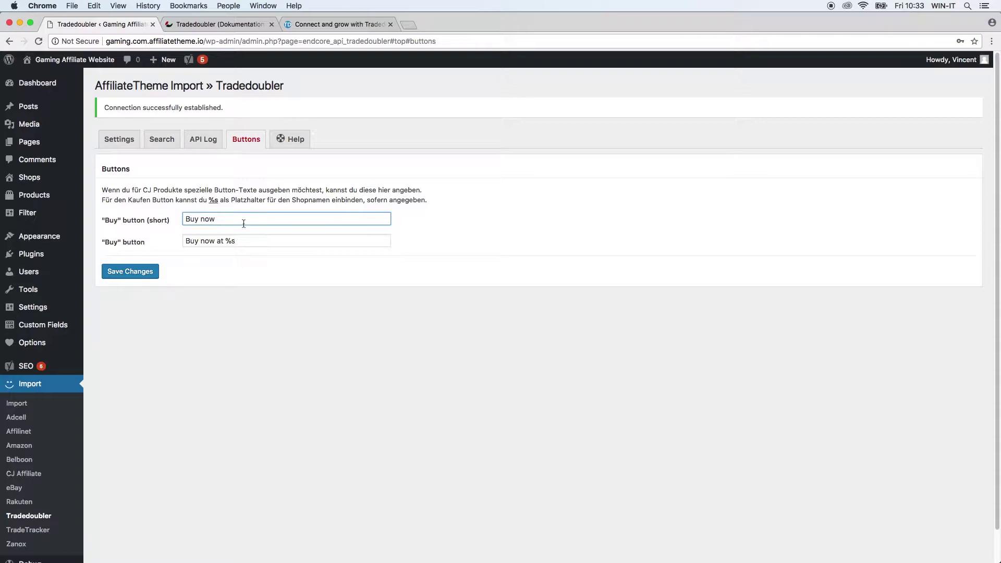
pyautogui.click(238, 239)
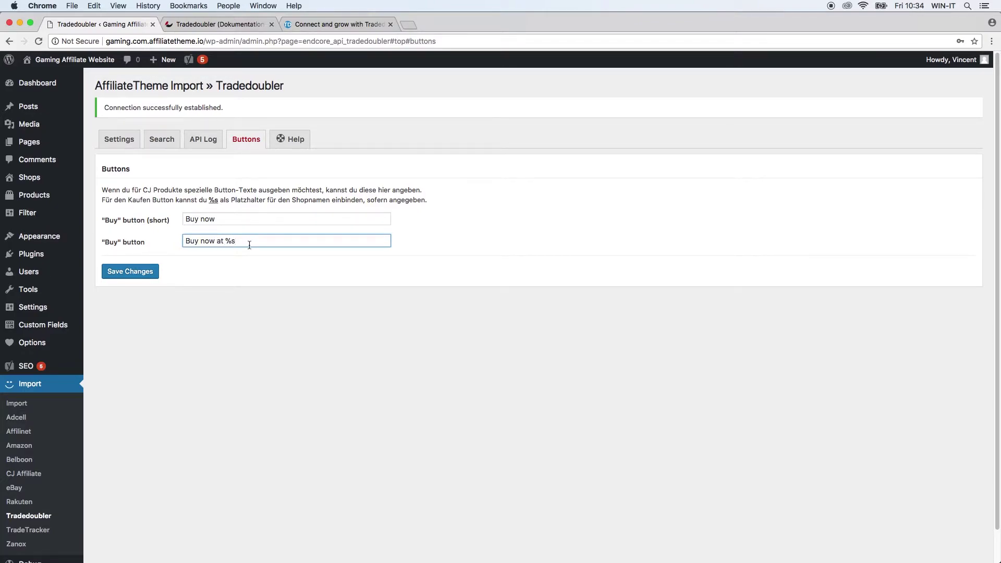
# Flip between Search and Buttons and highlight the %s shop-name placeholder explanation.
pyautogui.click(161, 138)
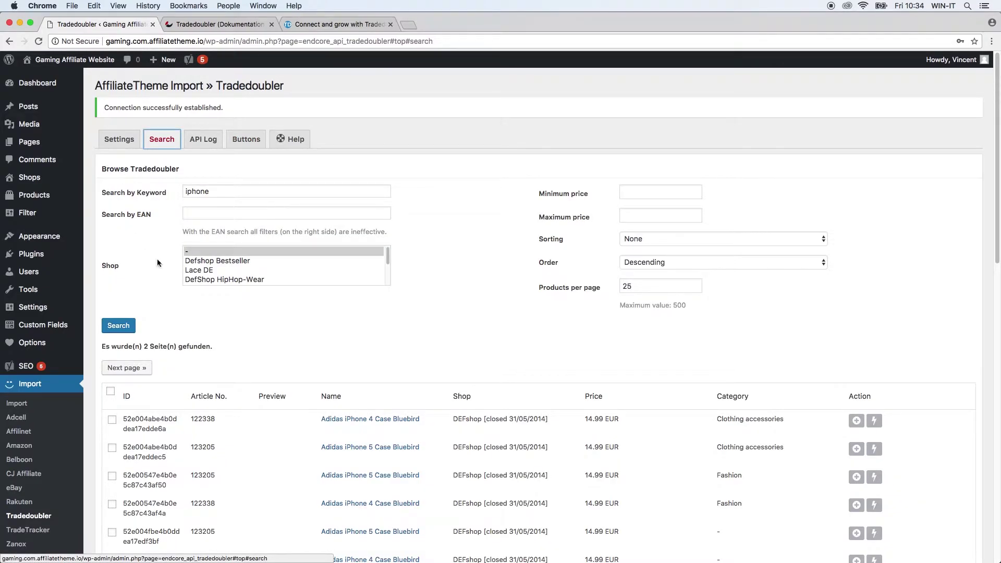
pyautogui.moveTo(388, 255)
pyautogui.mouseDown()
pyautogui.moveTo(388, 281)
pyautogui.moveTo(388, 252)
pyautogui.mouseUp()
pyautogui.click(281, 251)
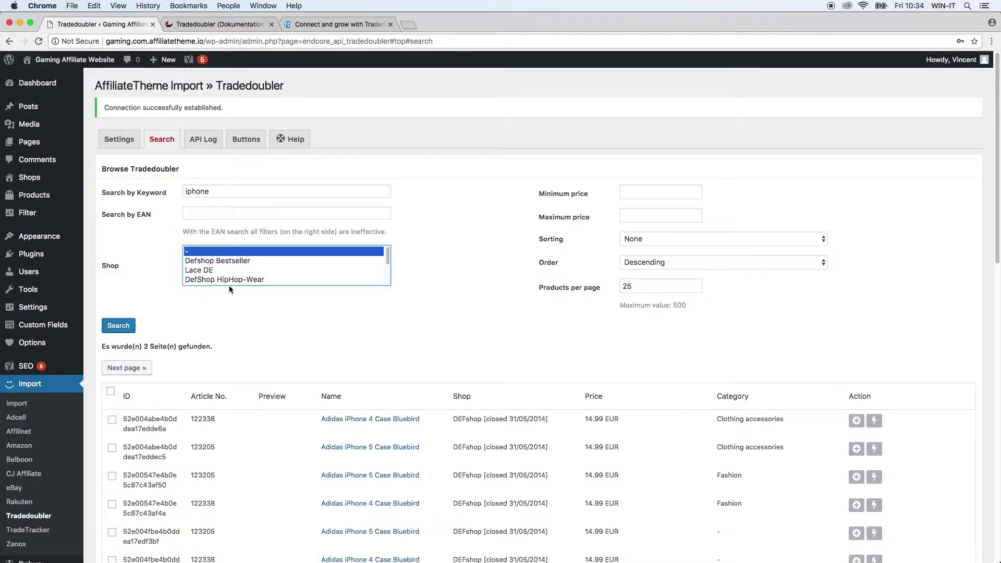
pyautogui.click(246, 138)
pyautogui.click(231, 241)
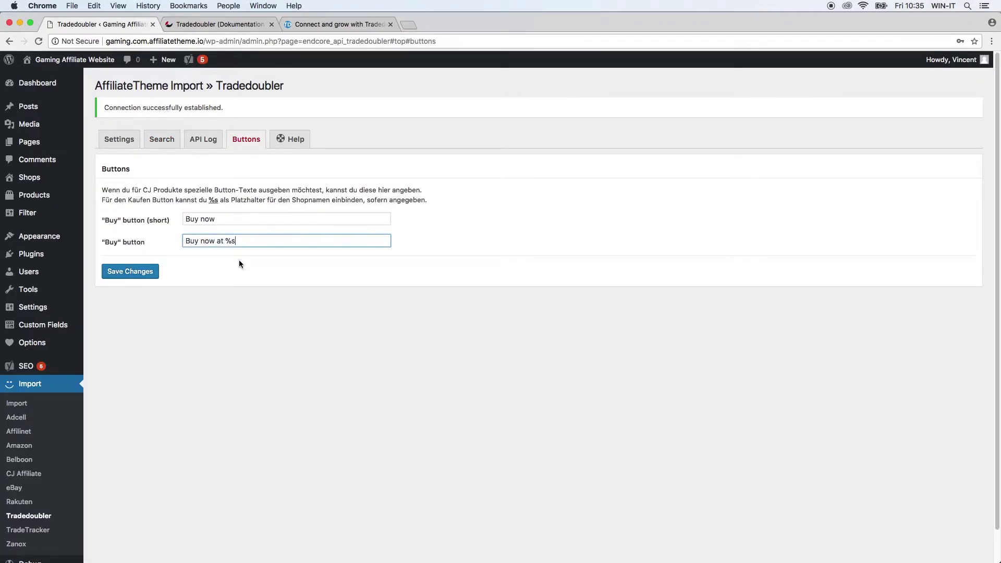
pyautogui.click(161, 139)
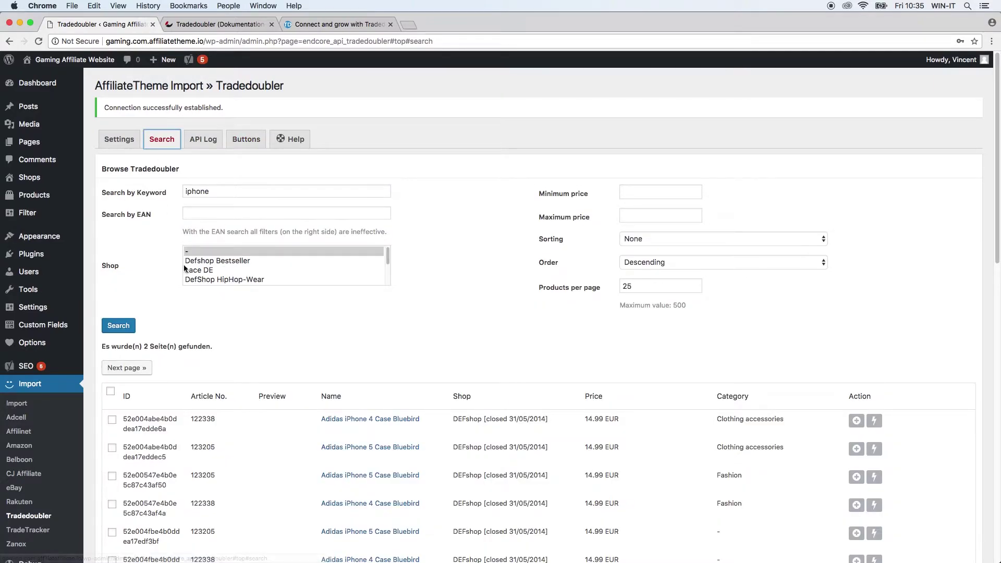
pyautogui.scroll(-5, 222, 273)
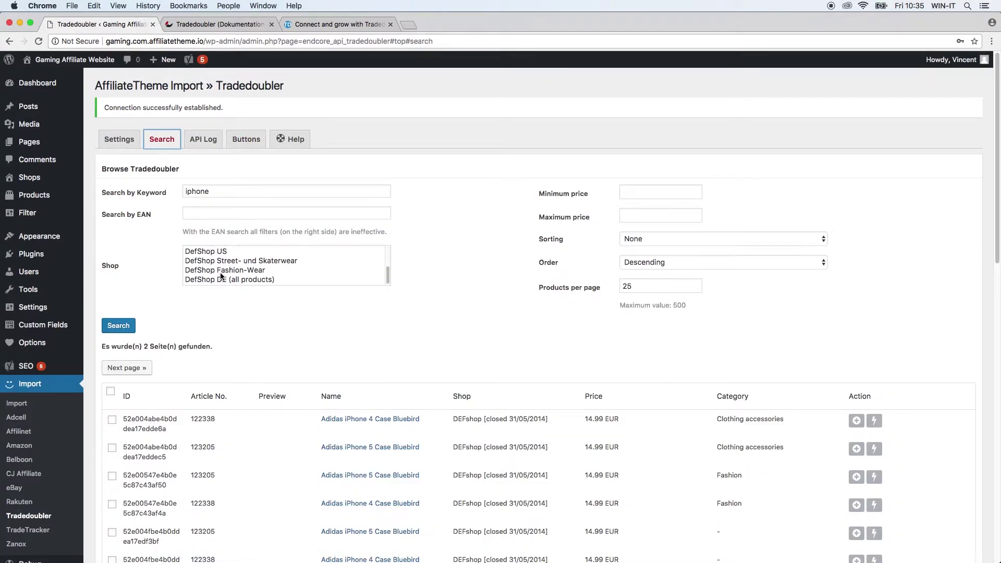
pyautogui.click(237, 139)
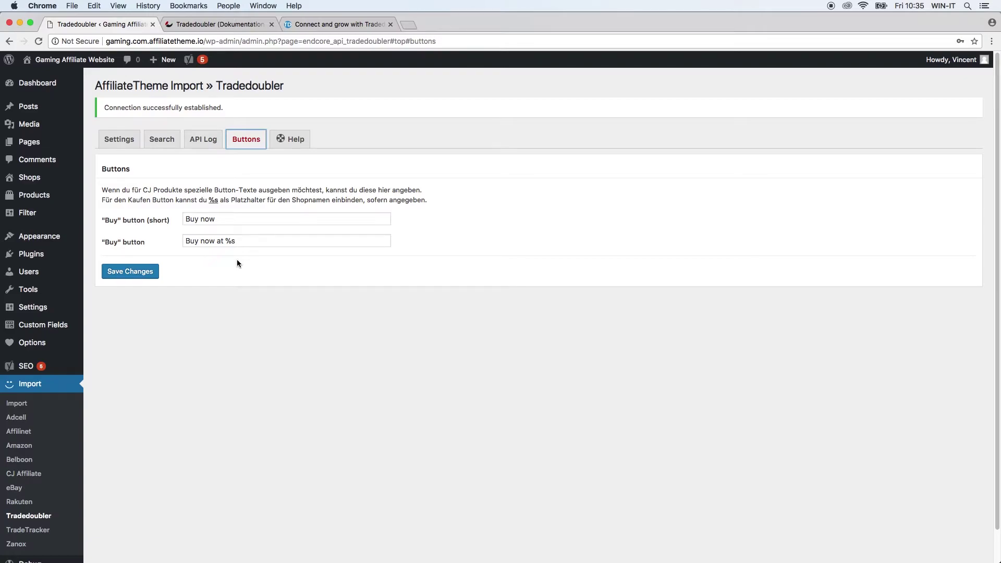
pyautogui.moveTo(305, 203); pyautogui.dragTo(427, 200)
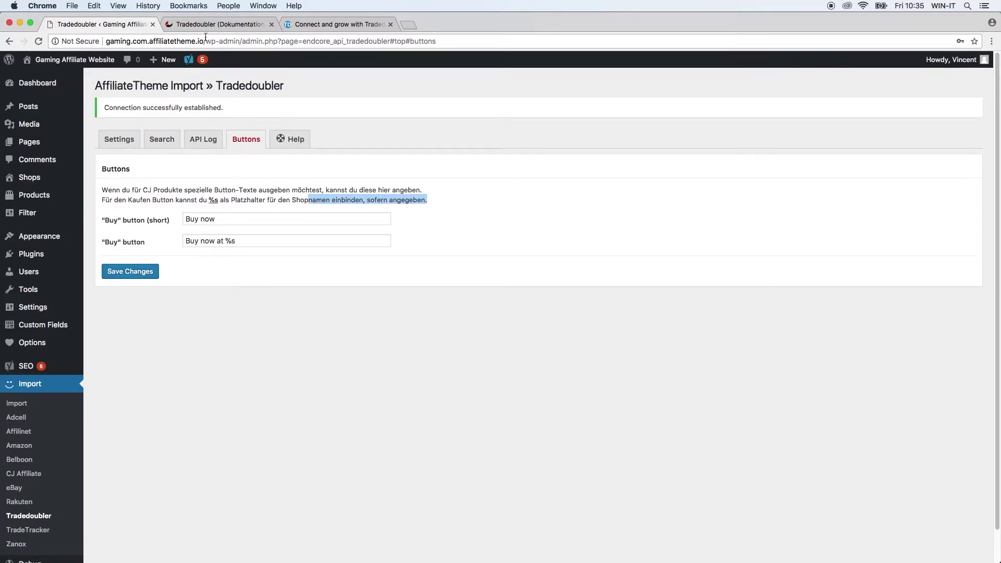
# Find the Tradedoubler article via the documentation search for 'trad' and open it.
pyautogui.click(219, 24)
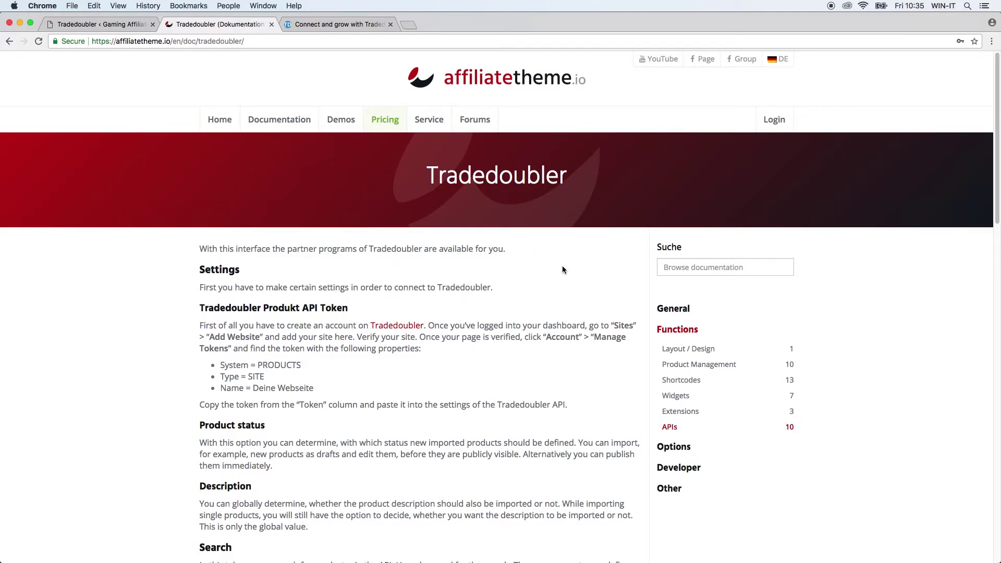
pyautogui.click(707, 266)
pyautogui.click(279, 119)
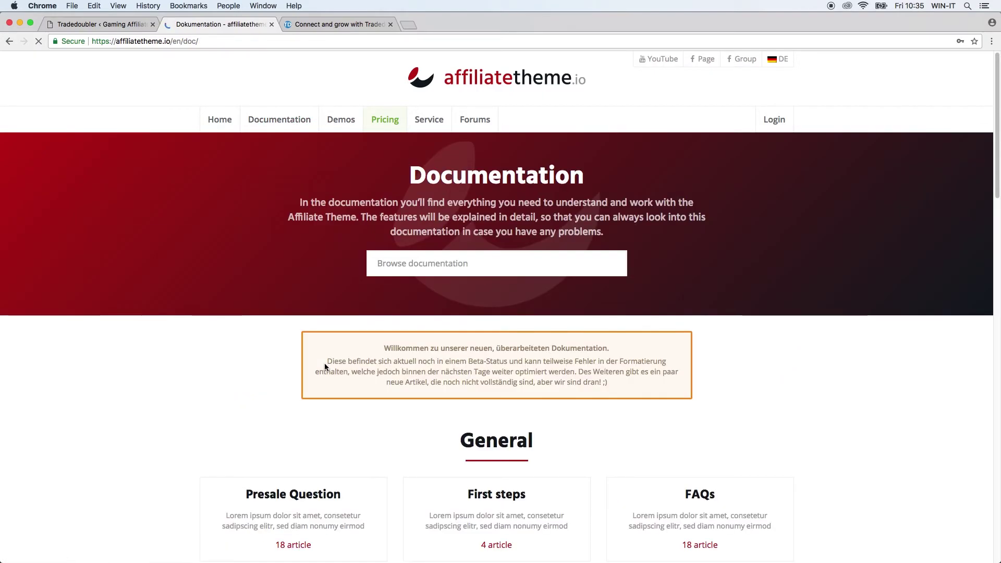
pyautogui.rightClick(469, 255)
pyautogui.click(436, 263)
pyautogui.write('trad')
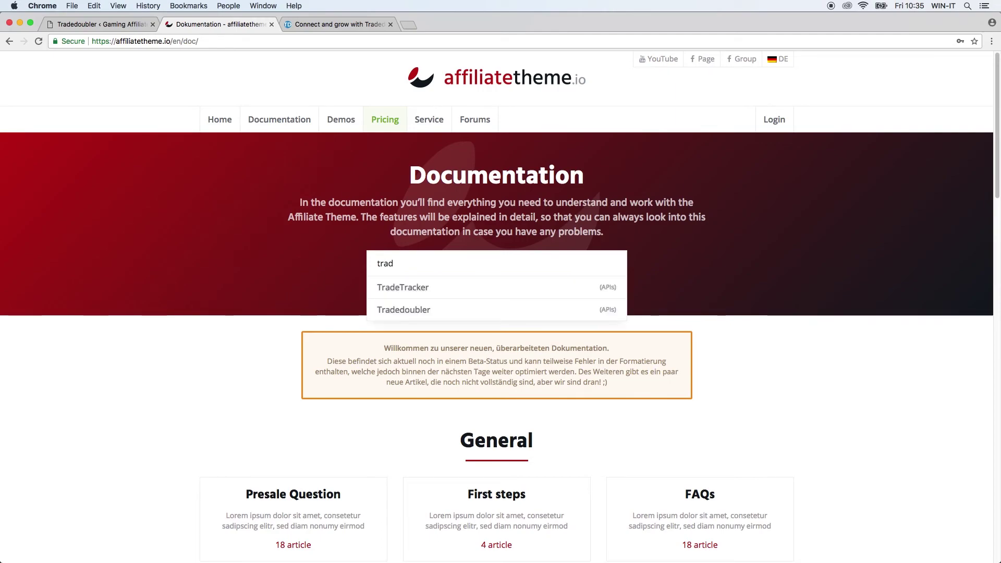
pyautogui.click(404, 310)
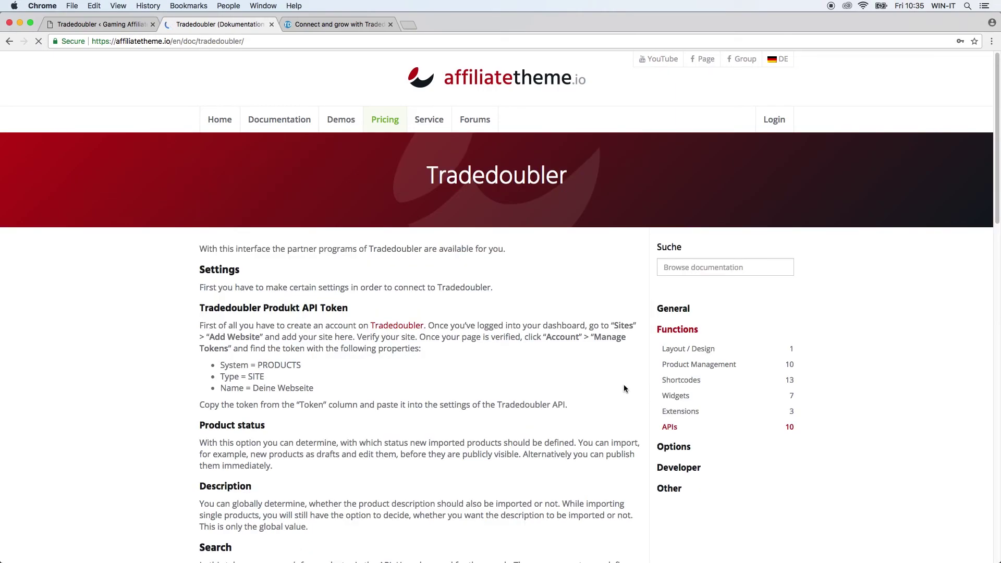
pyautogui.scroll(-10, 199, 376)
pyautogui.scroll(-5, 178, 357)
pyautogui.scroll(15, 178, 359)
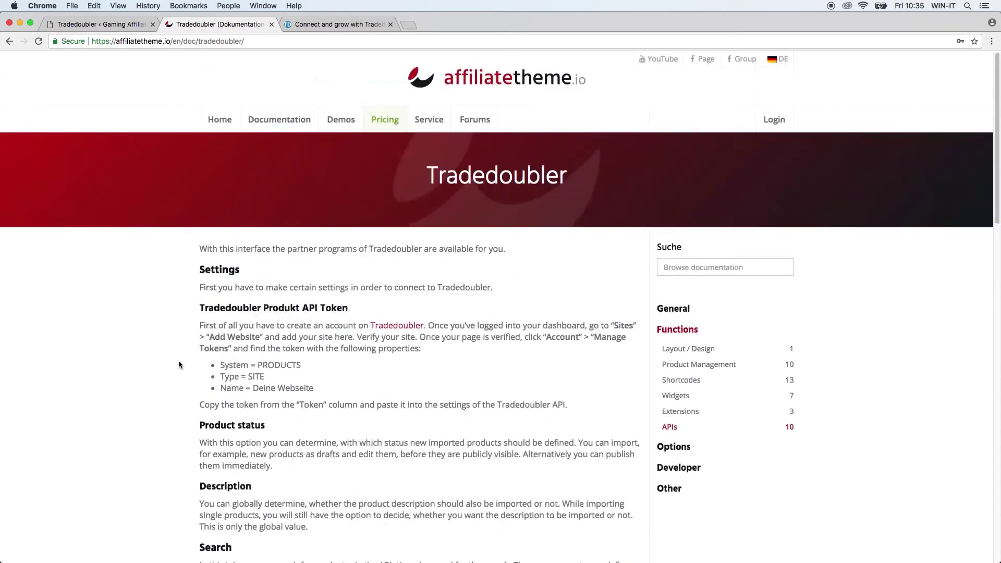